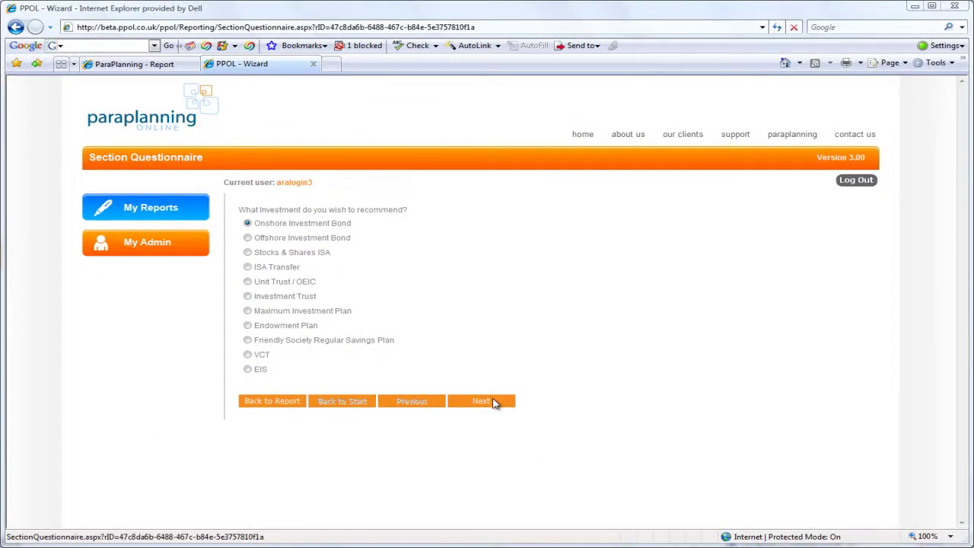
Accept Onshore Investment Bond and submit the reduced risk, goals and access, 5% withdrawal, equal segments and fund switching statements as reasons.
click(492, 402)
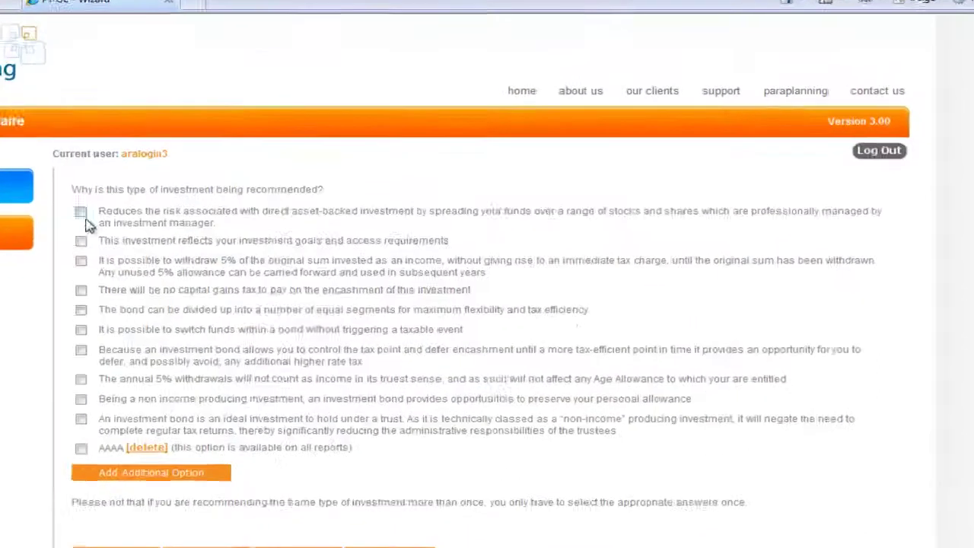
click(246, 225)
click(20, 239)
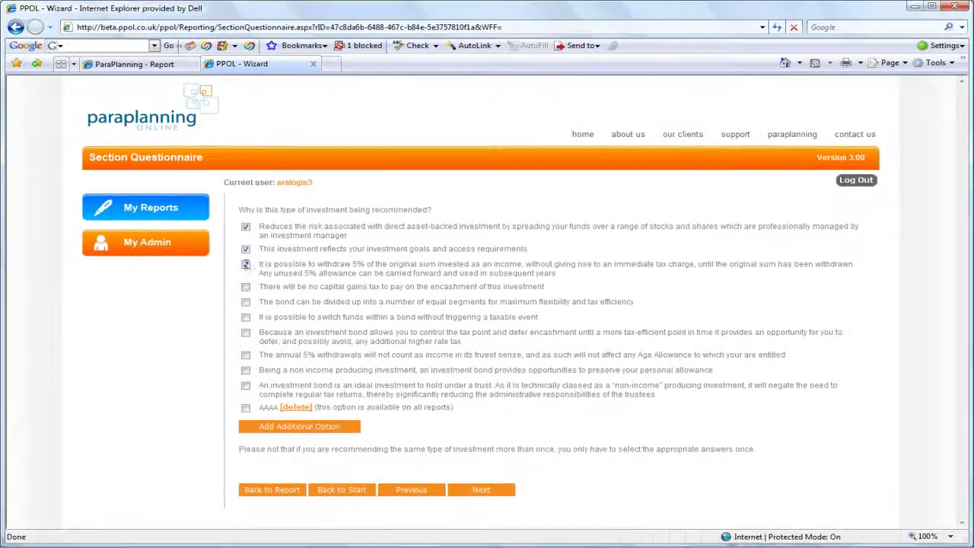
click(245, 264)
click(245, 301)
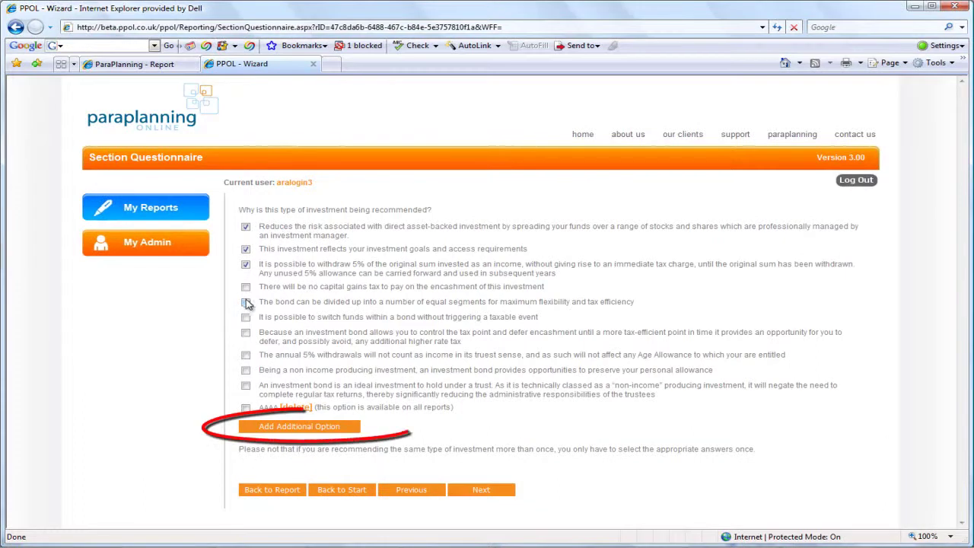
click(246, 318)
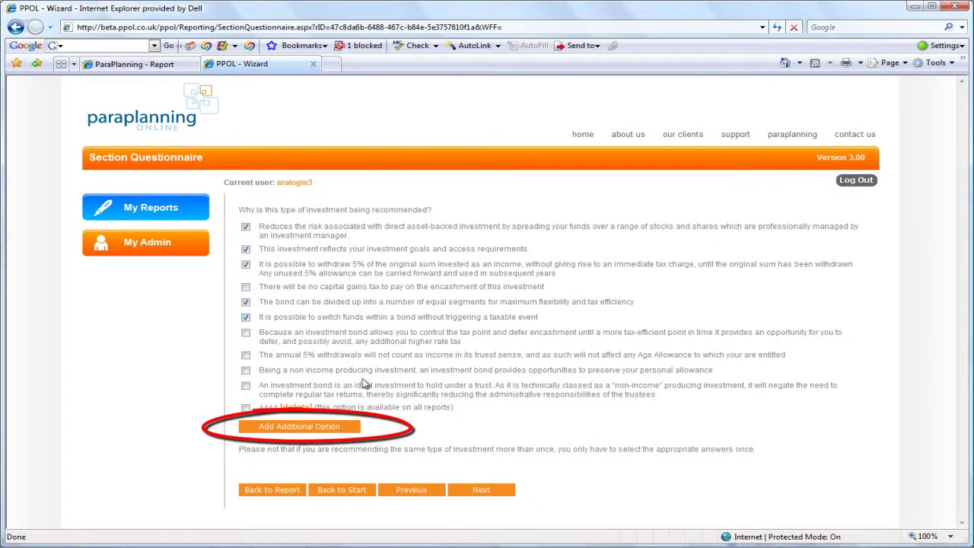
click(484, 491)
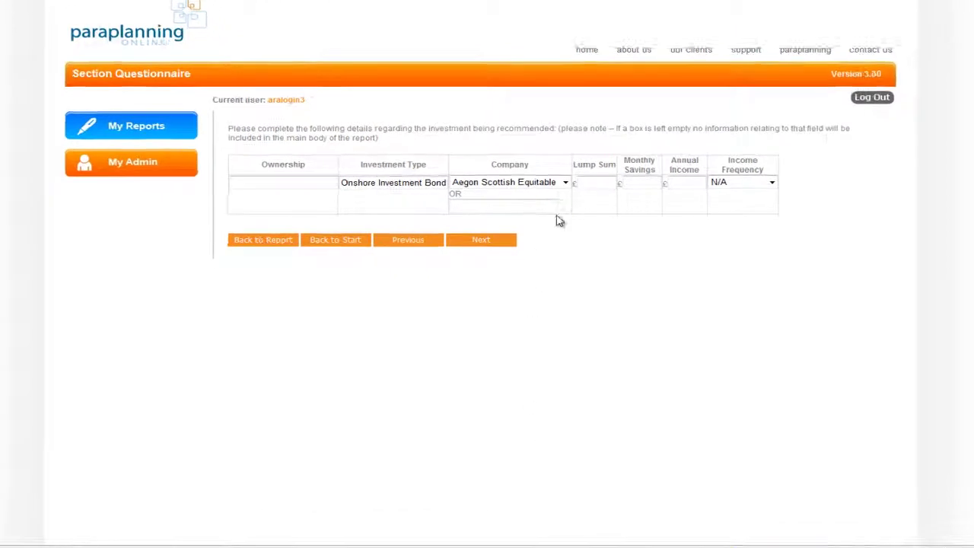
Choose CoFunds as the investment company, enter "Company" as the alternative company name, and continue the questionnaire.
click(565, 182)
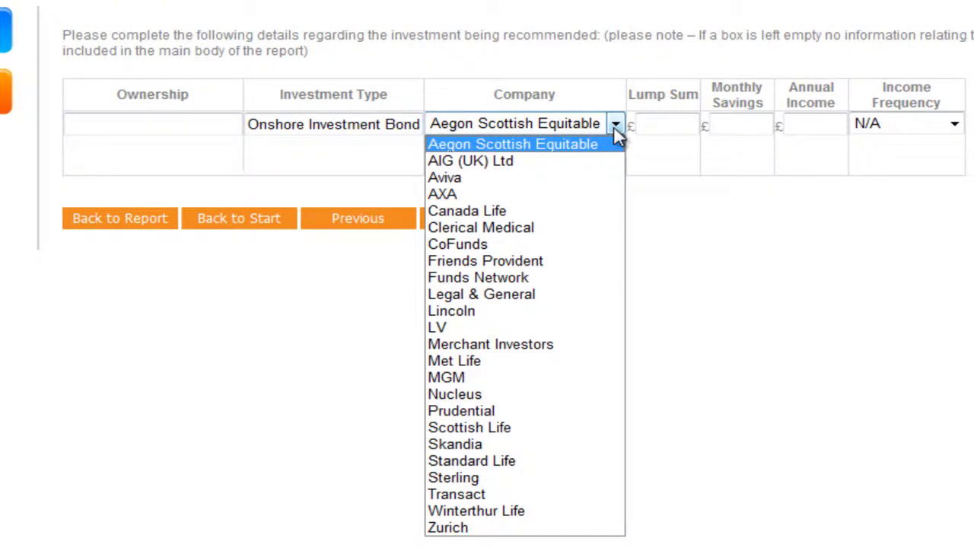
click(554, 244)
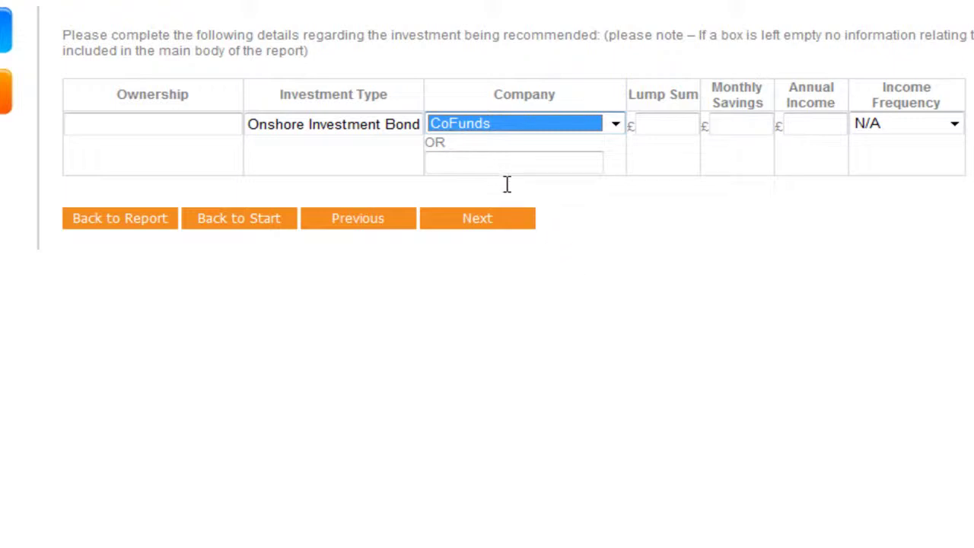
click(467, 158)
text(Company)
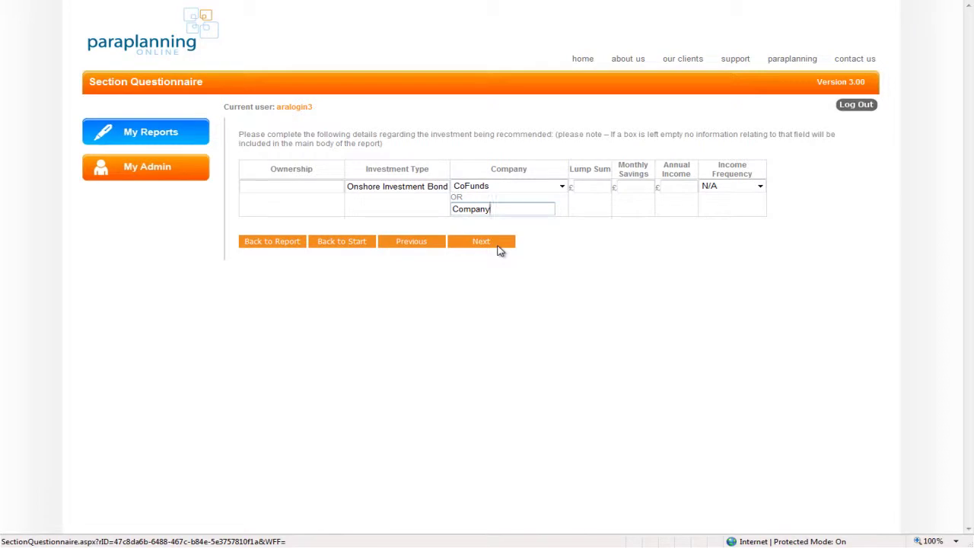
click(498, 249)
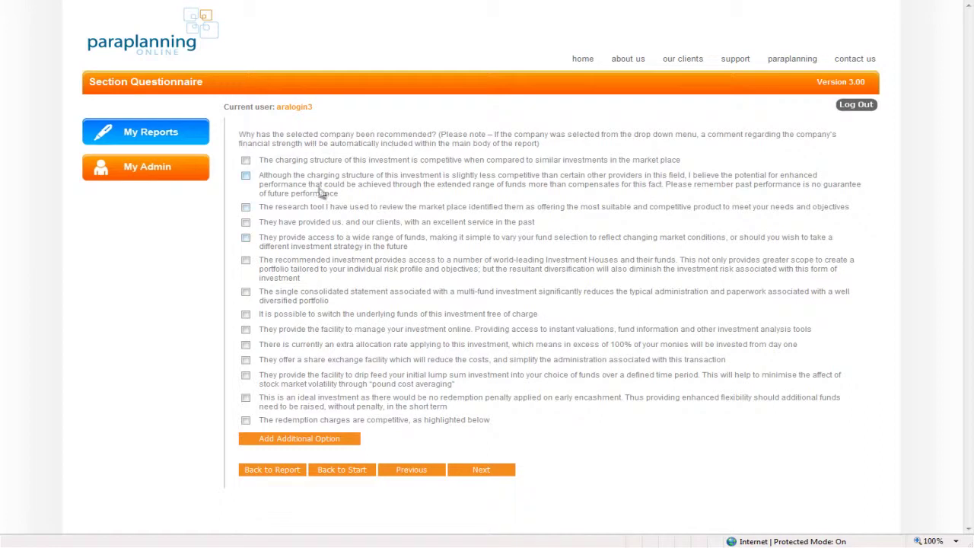
Justify the company with the competitive charging structure and the slightly less competitive charges but enhanced performance statements, and continue.
click(246, 161)
click(246, 176)
click(466, 475)
Recommend the Managed fund at 100% and give the stated risk profile and investment objectives as the reason.
click(260, 161)
text(Managed)
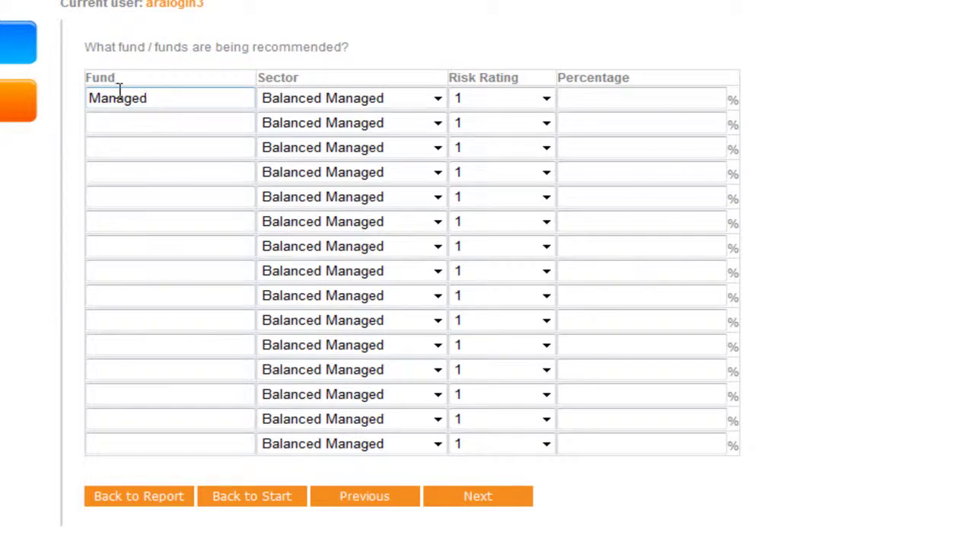
click(570, 98)
text(100)
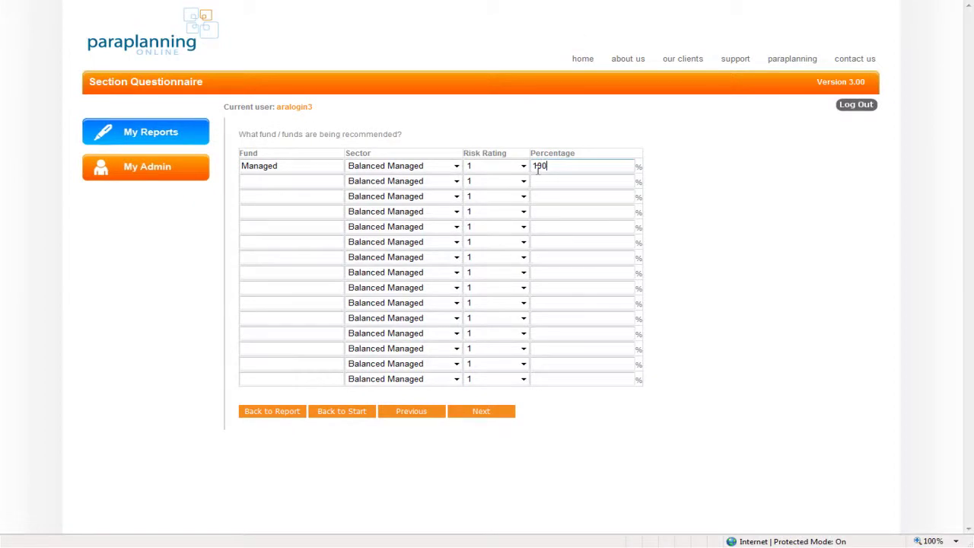
click(560, 378)
click(482, 411)
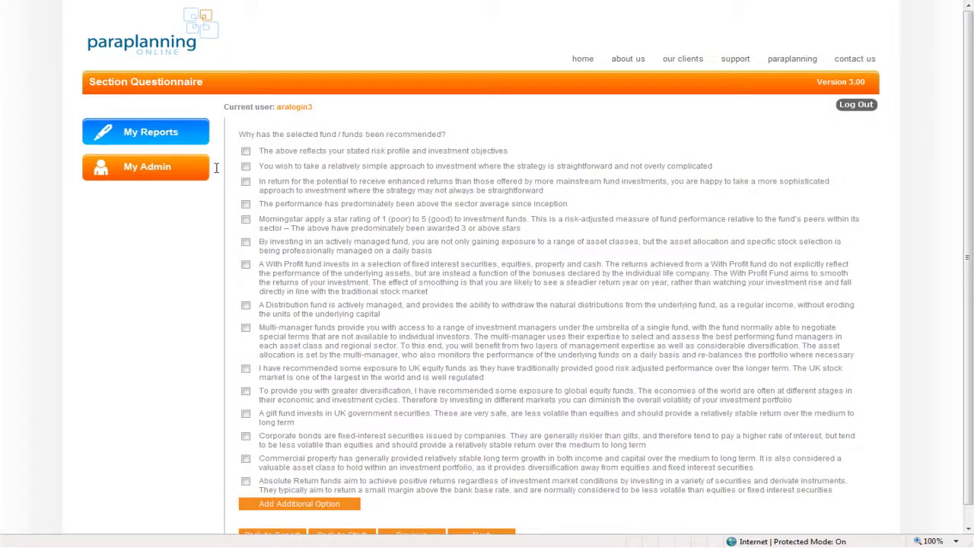
click(245, 153)
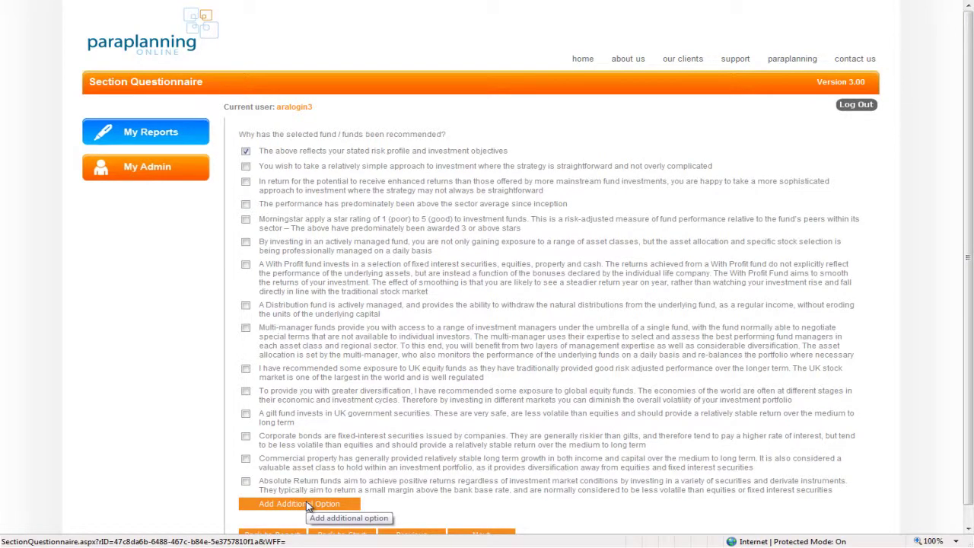
scroll(309, 506, down, 1)
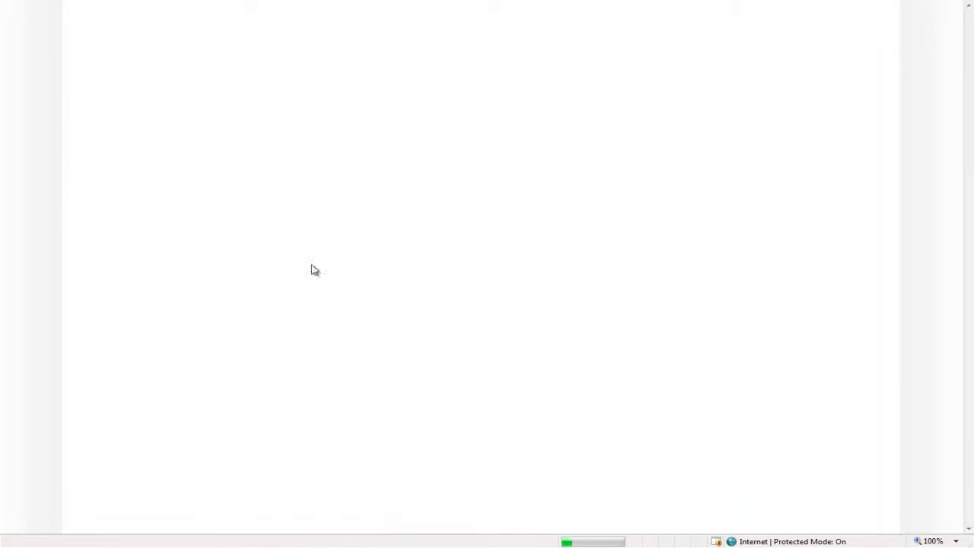
Include the Investment Market Outlook and Property Outlook commentaries in the appendix and opt to insert fund performance data manually.
click(134, 153)
click(135, 189)
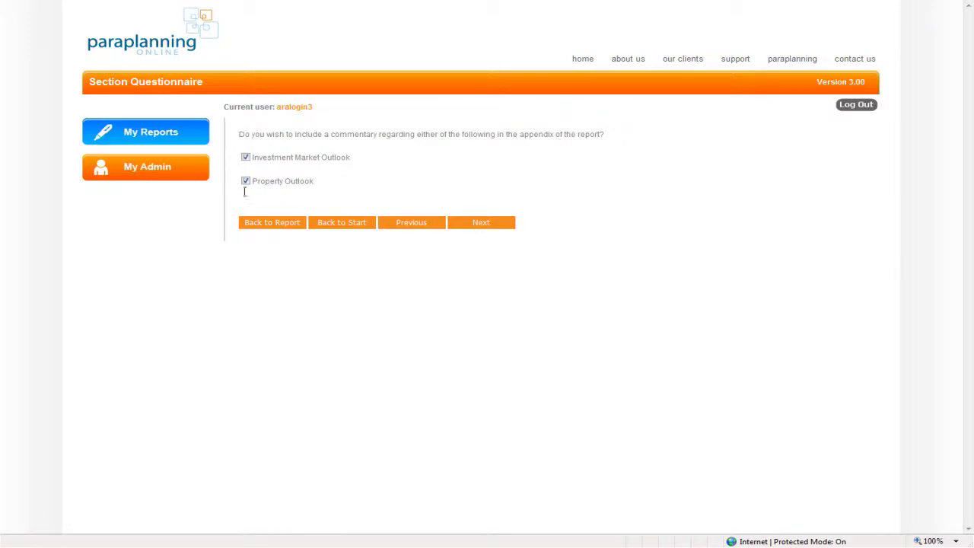
click(466, 225)
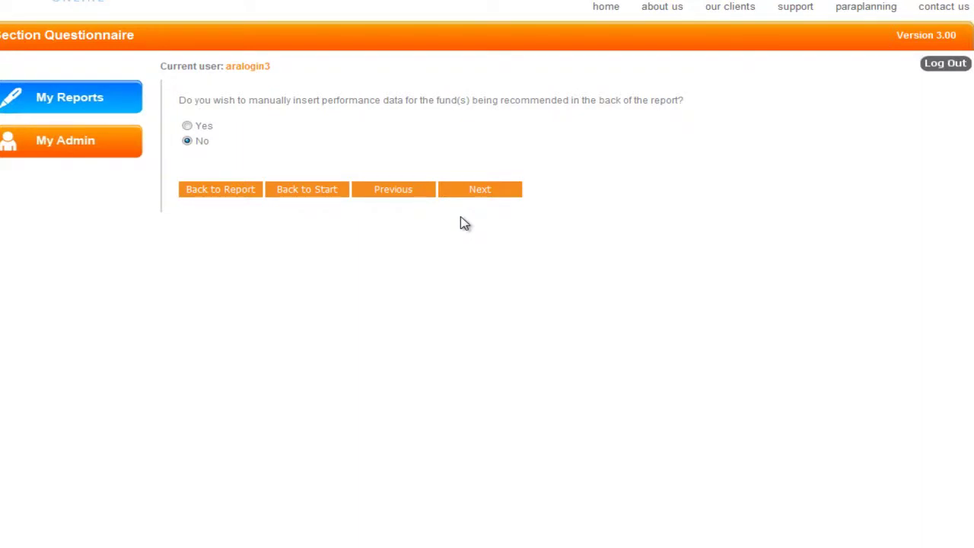
click(188, 127)
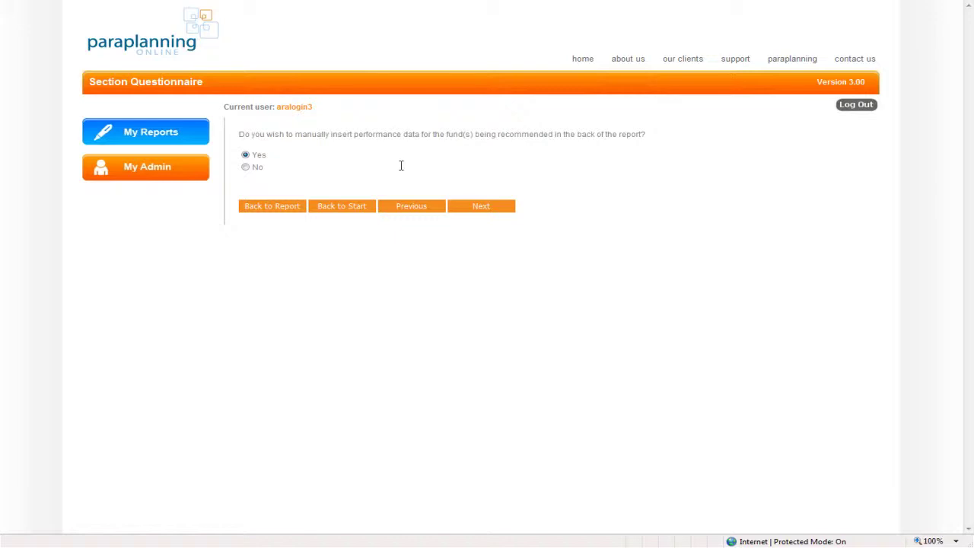
click(505, 216)
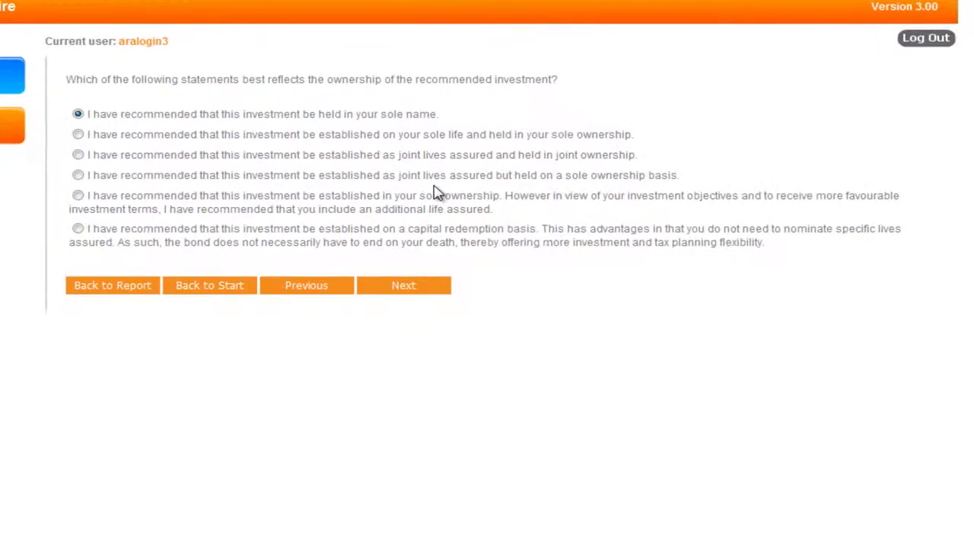
Recommend that the investment be established on a sole life in sole ownership and held under an Absolute trust.
click(77, 134)
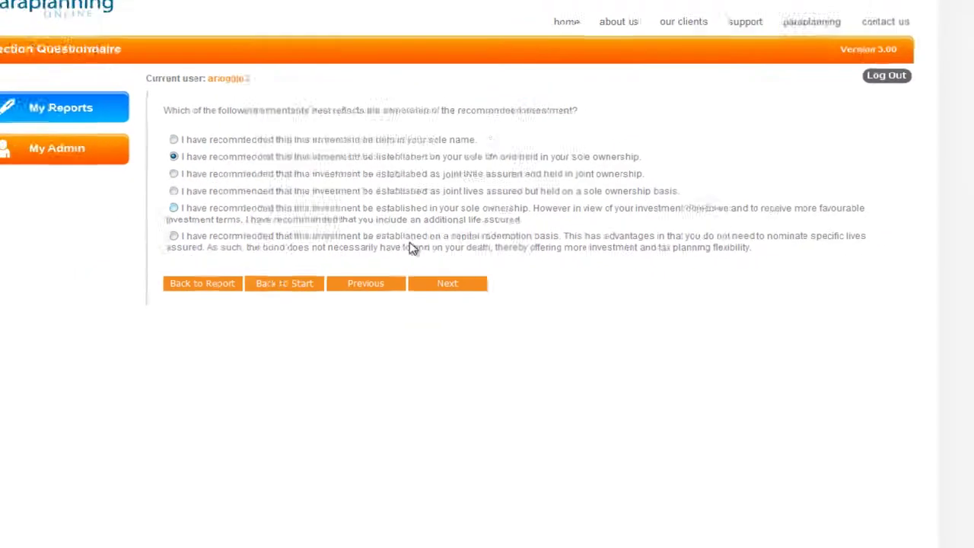
click(447, 283)
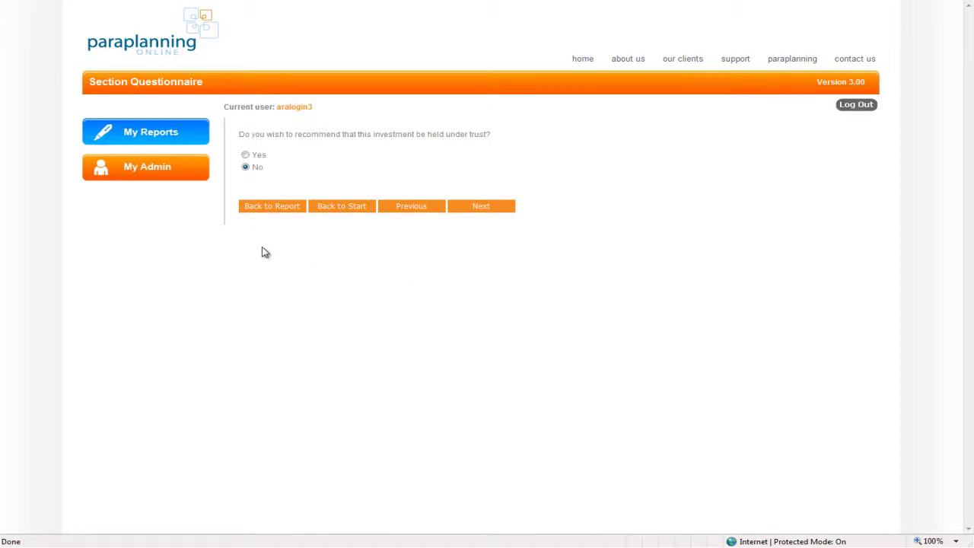
click(245, 154)
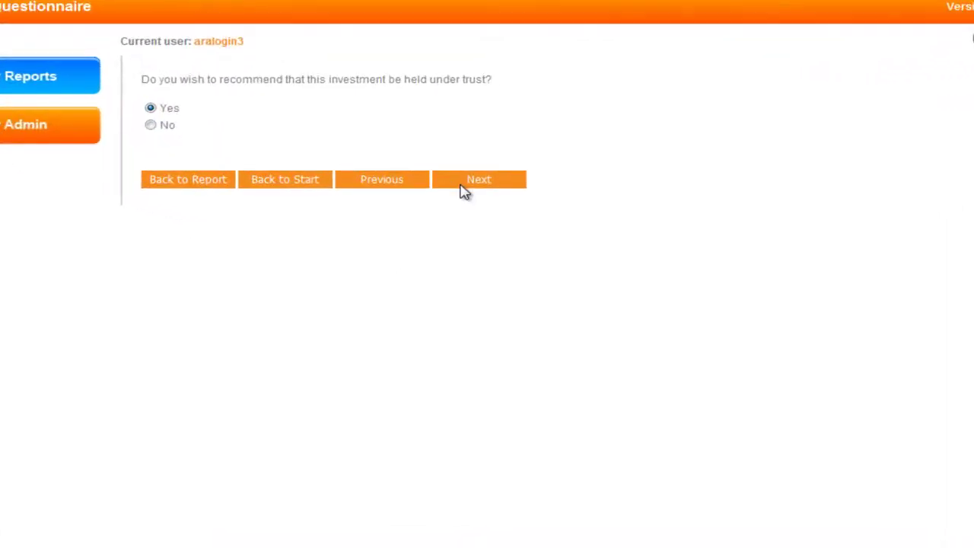
click(465, 190)
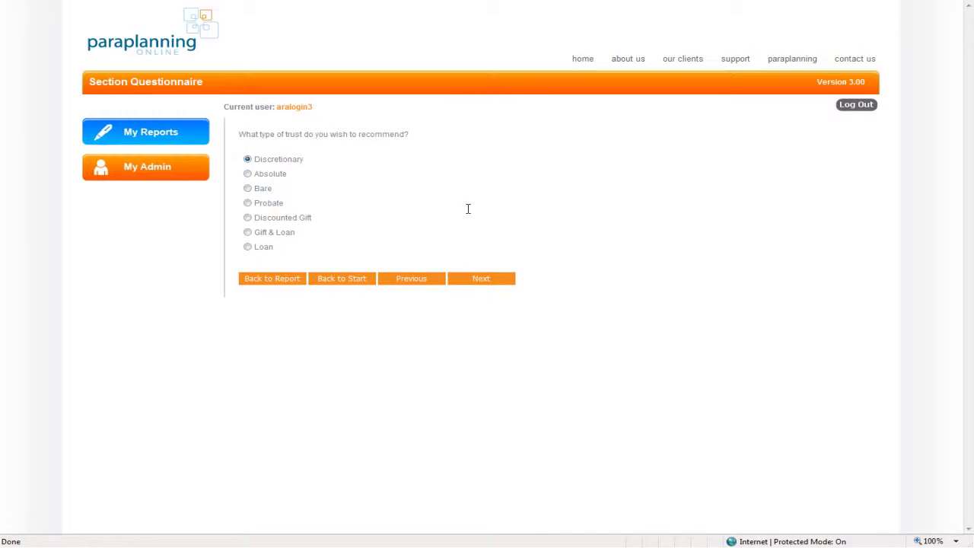
click(248, 174)
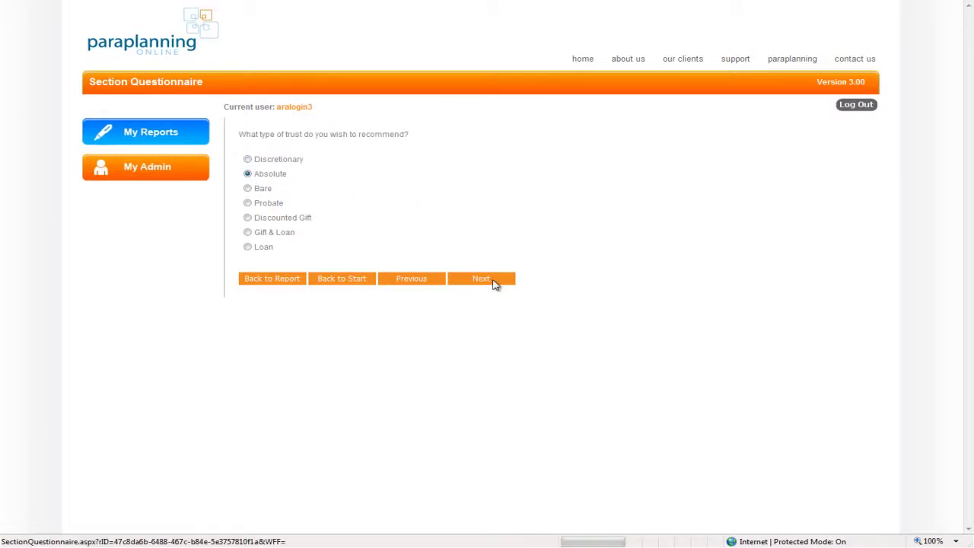
click(481, 278)
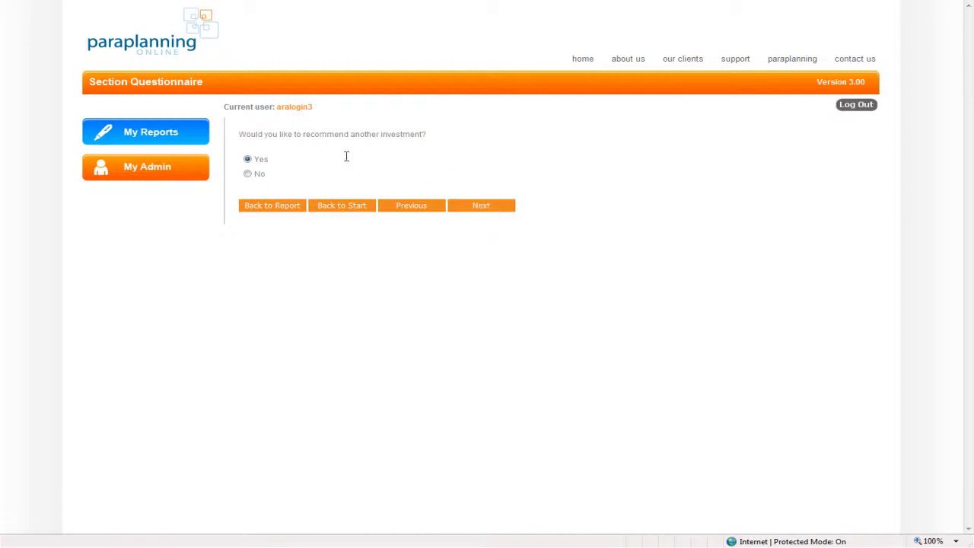
Decline another investment and finish the section by discounting the Individual Savings Account for fully used ISA allowances and intended Cash ISA use.
click(253, 174)
click(471, 206)
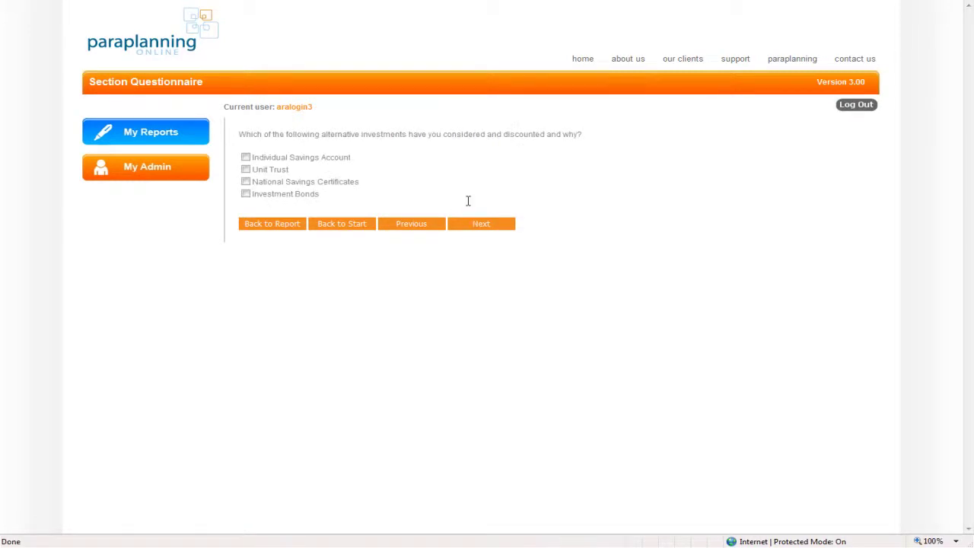
click(246, 158)
click(246, 178)
click(246, 193)
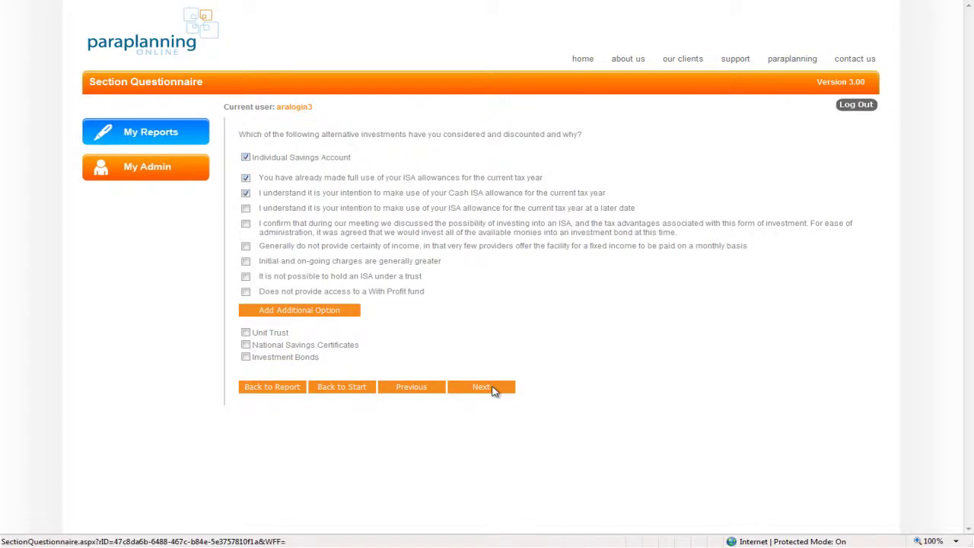
click(492, 390)
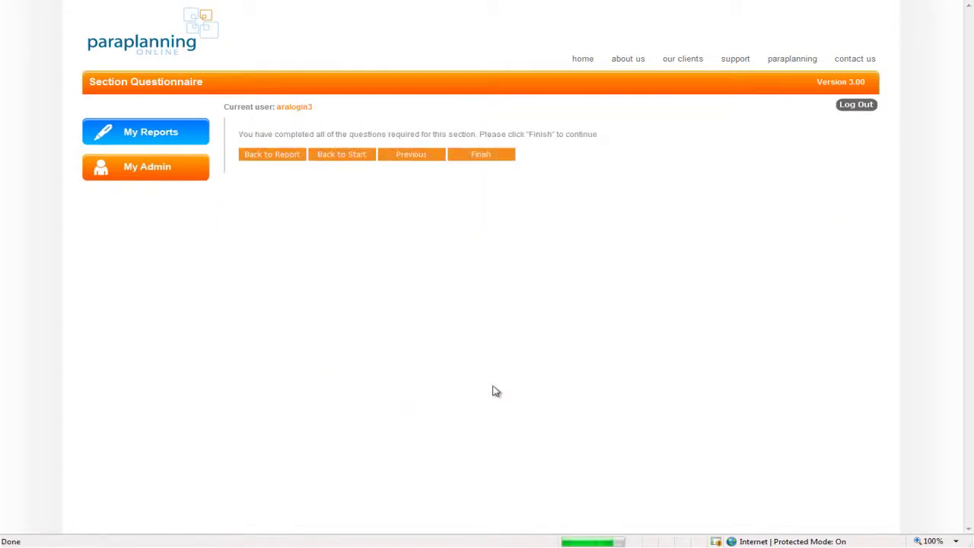
click(495, 156)
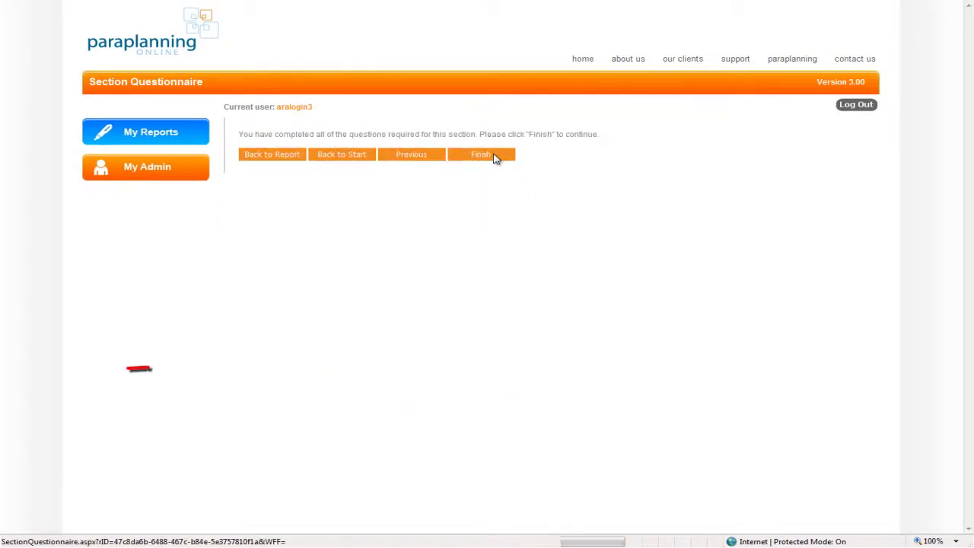